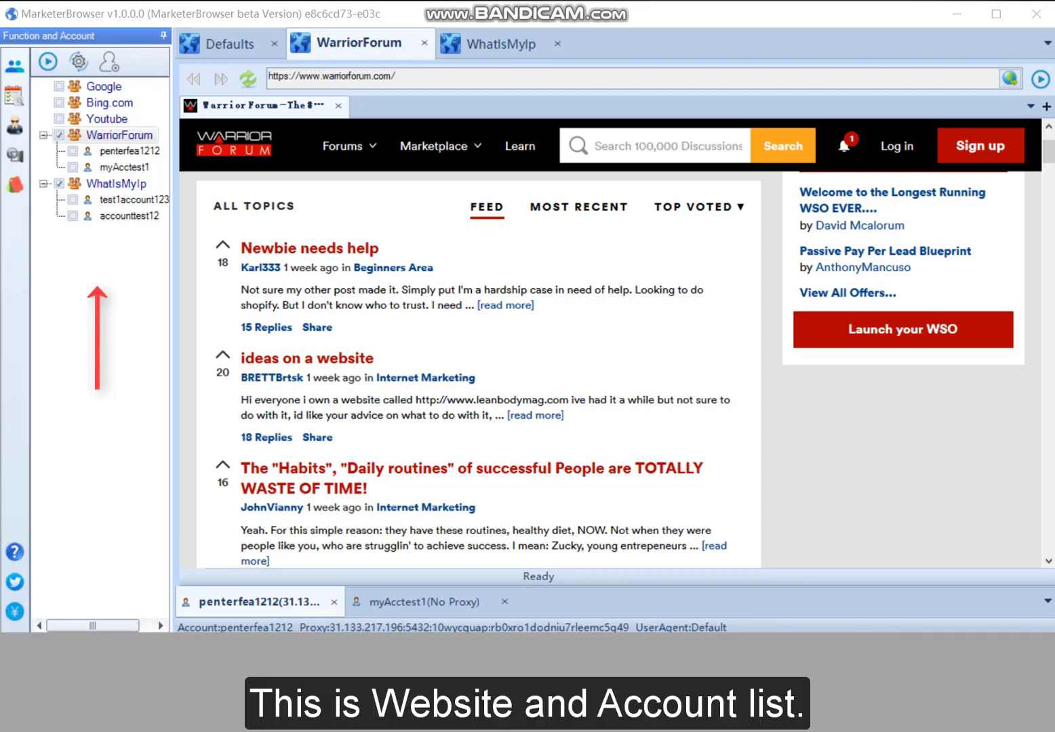
# - Look through the open Defaults, WarriorForum and WhatIsMyIp group pages, returning to WarriorForum
pyautogui.click(128, 151)
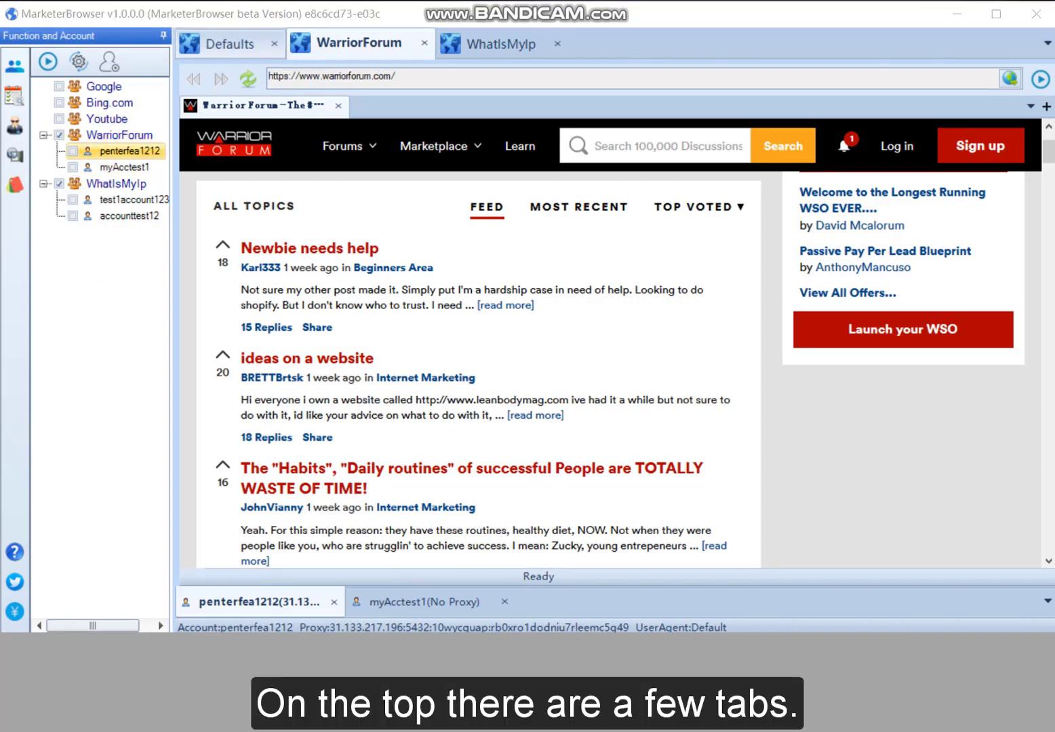
pyautogui.click(229, 43)
pyautogui.click(358, 43)
pyautogui.click(500, 43)
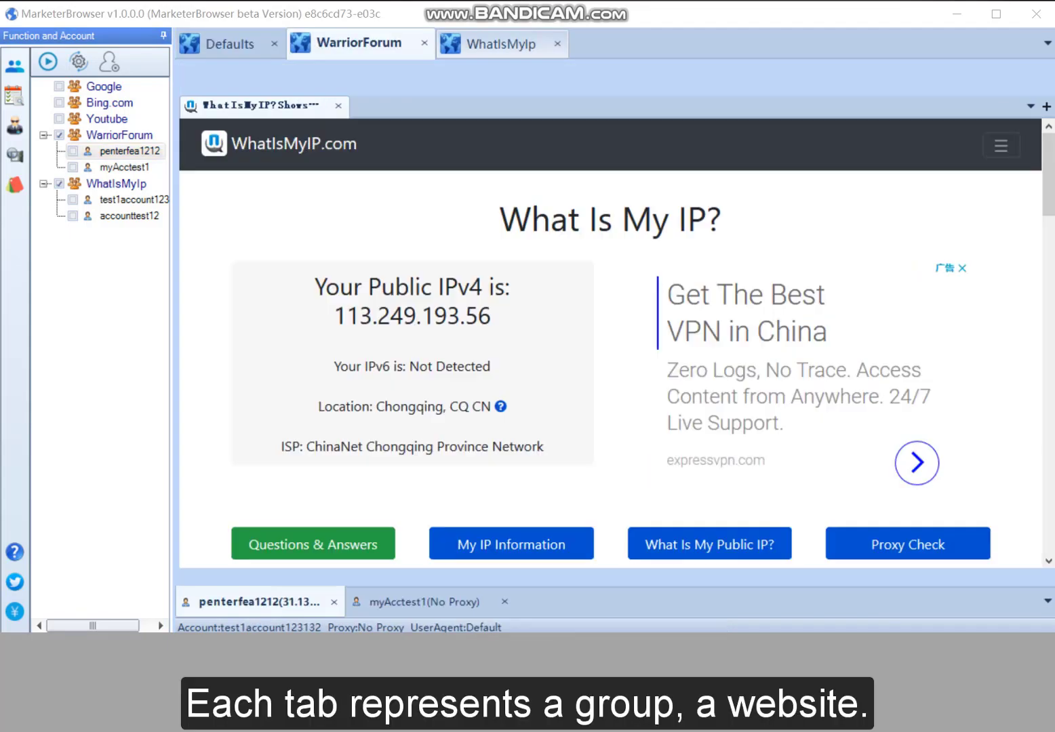
pyautogui.click(359, 44)
pyautogui.click(229, 43)
pyautogui.click(229, 43)
pyautogui.click(359, 43)
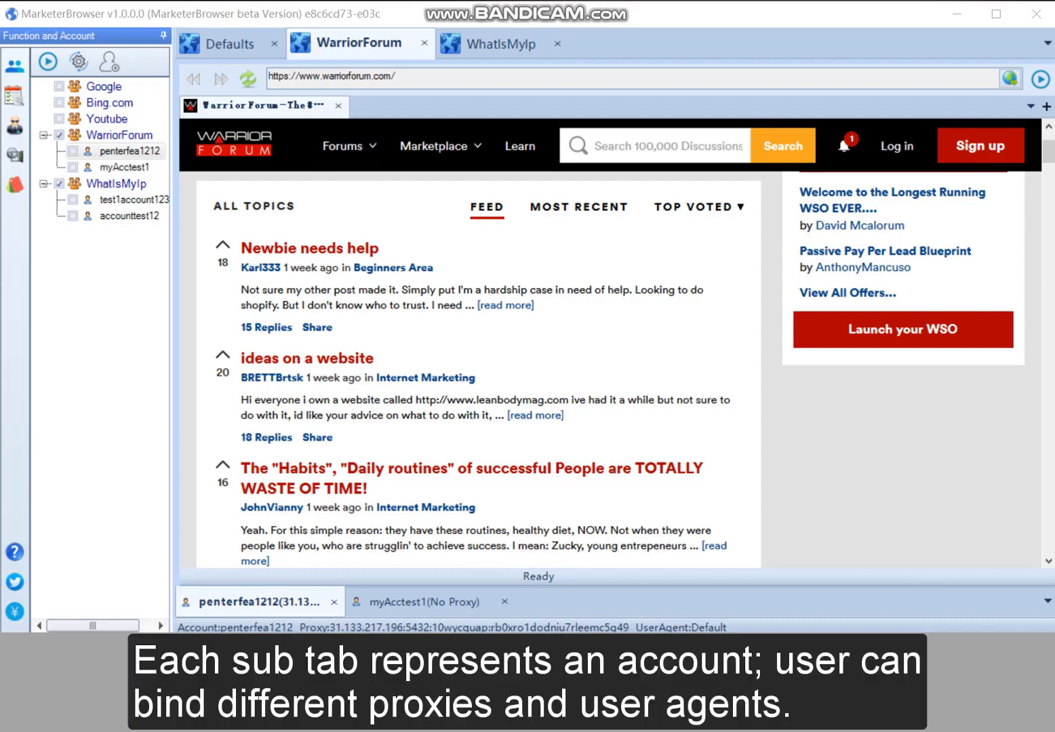
# - Compare the browser pages of the two WarriorForum accounts, ending on the first account
pyautogui.click(424, 602)
pyautogui.click(259, 601)
pyautogui.click(424, 601)
pyautogui.click(259, 601)
pyautogui.click(424, 602)
pyautogui.click(259, 602)
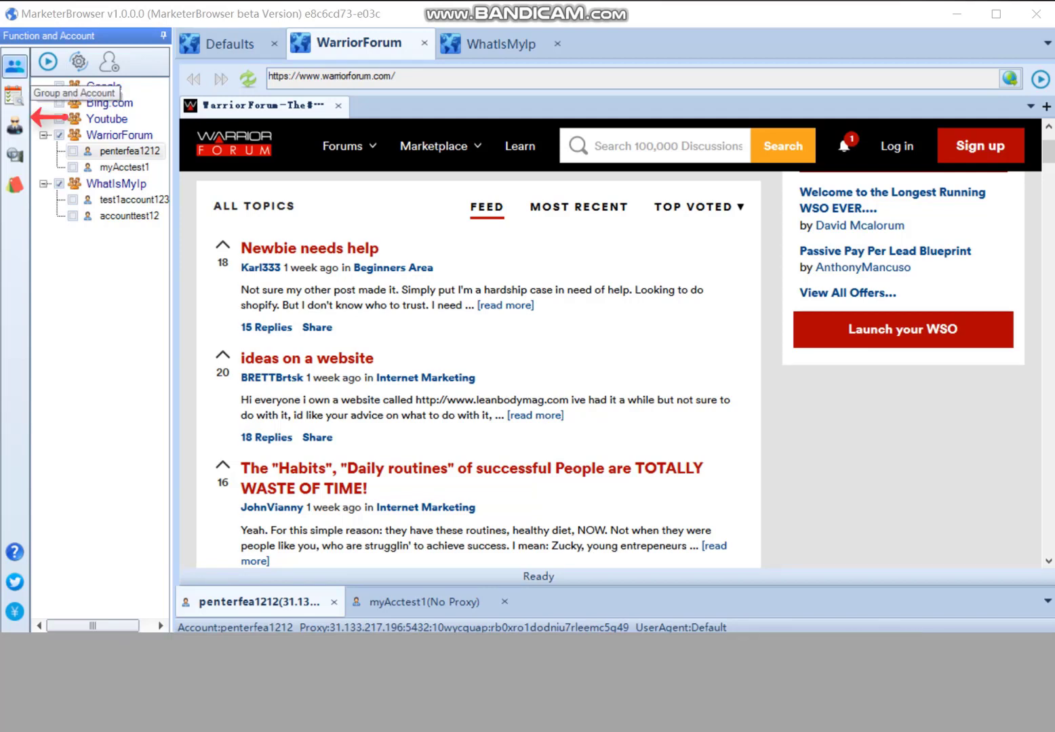
# - Open the Group Manager, move it into full view and look through the settings of the listed website groups
pyautogui.click(14, 125)
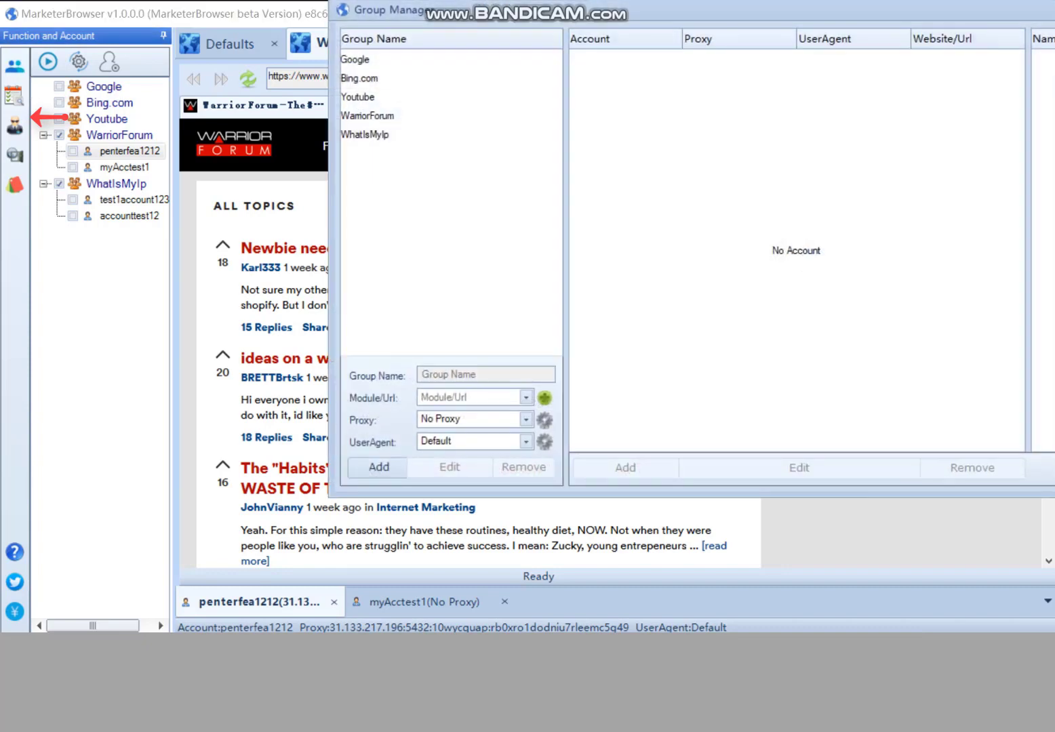
pyautogui.moveTo(675, 11); pyautogui.dragTo(457, 58)
pyautogui.click(156, 107)
pyautogui.click(156, 126)
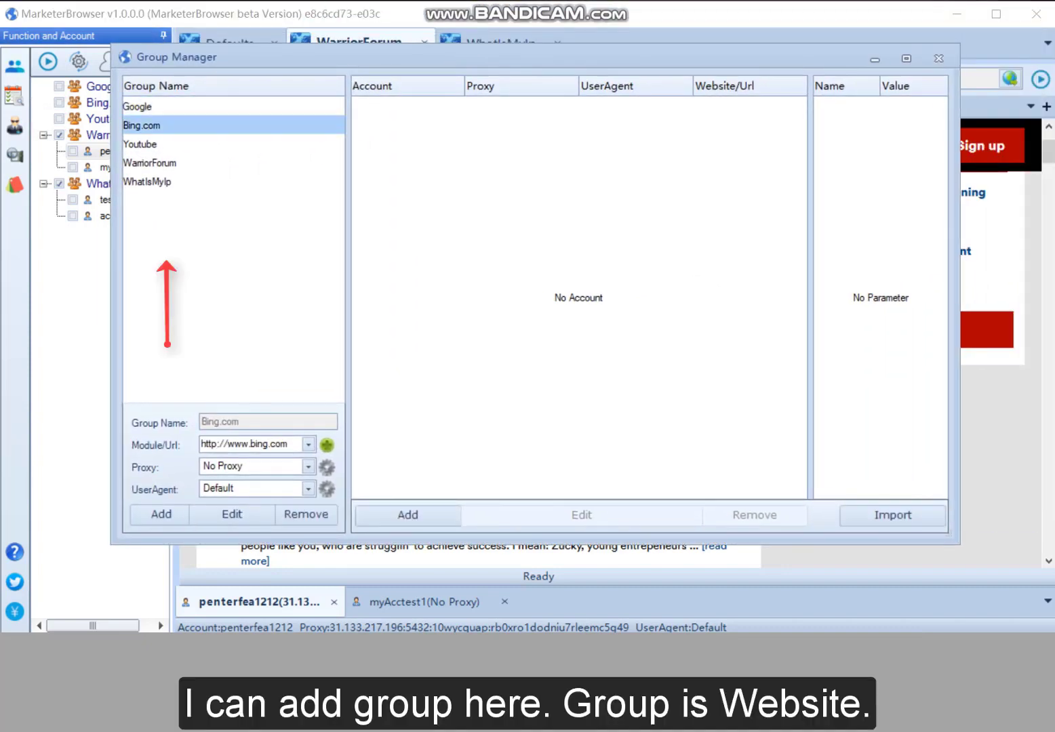
pyautogui.click(156, 143)
pyautogui.click(156, 162)
pyautogui.click(156, 181)
pyautogui.click(156, 163)
pyautogui.click(156, 126)
# - Examine the proxy, user agent and parameters of both accounts in the WarriorForum group
pyautogui.click(156, 163)
pyautogui.click(407, 106)
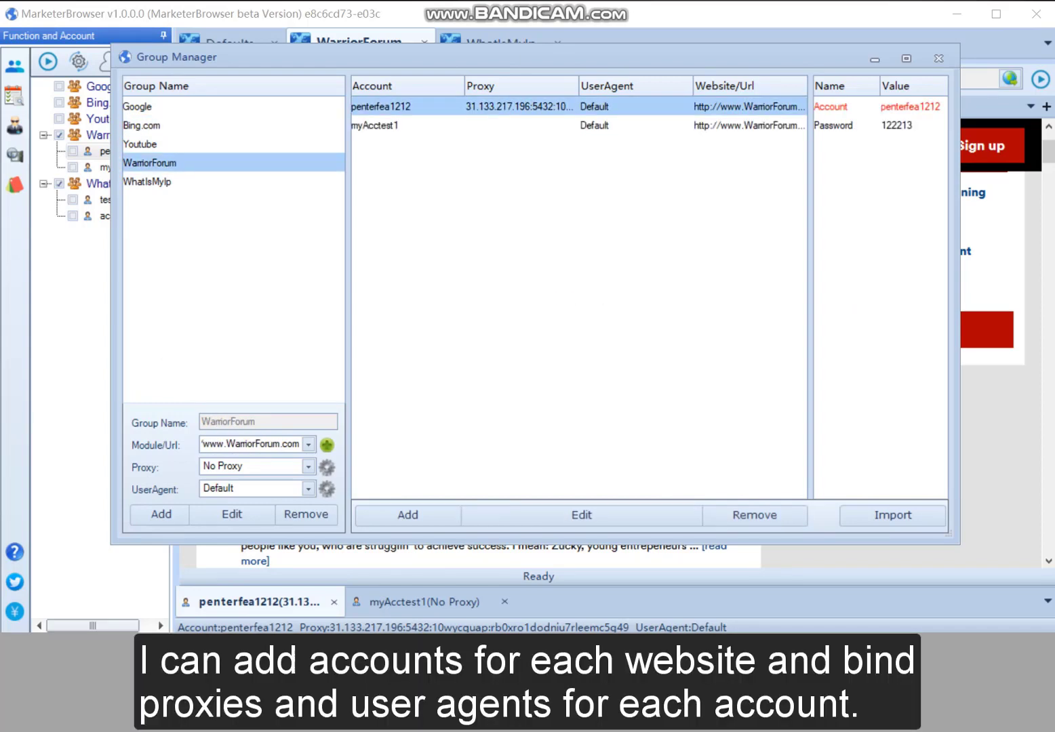
pyautogui.click(407, 125)
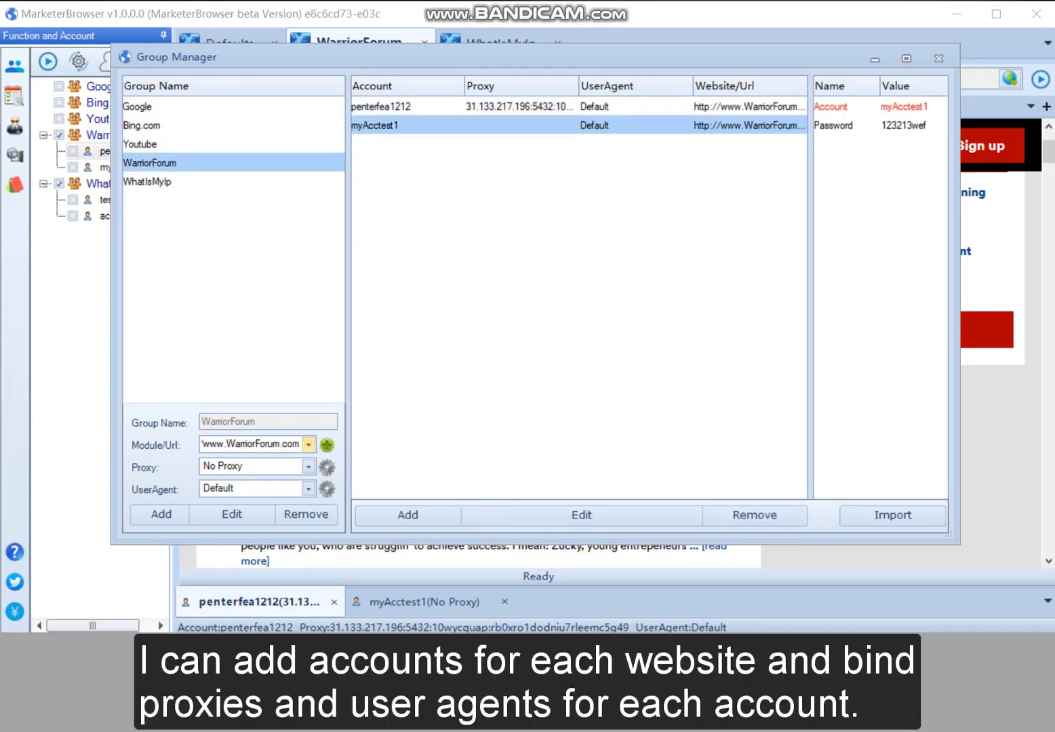
pyautogui.click(488, 106)
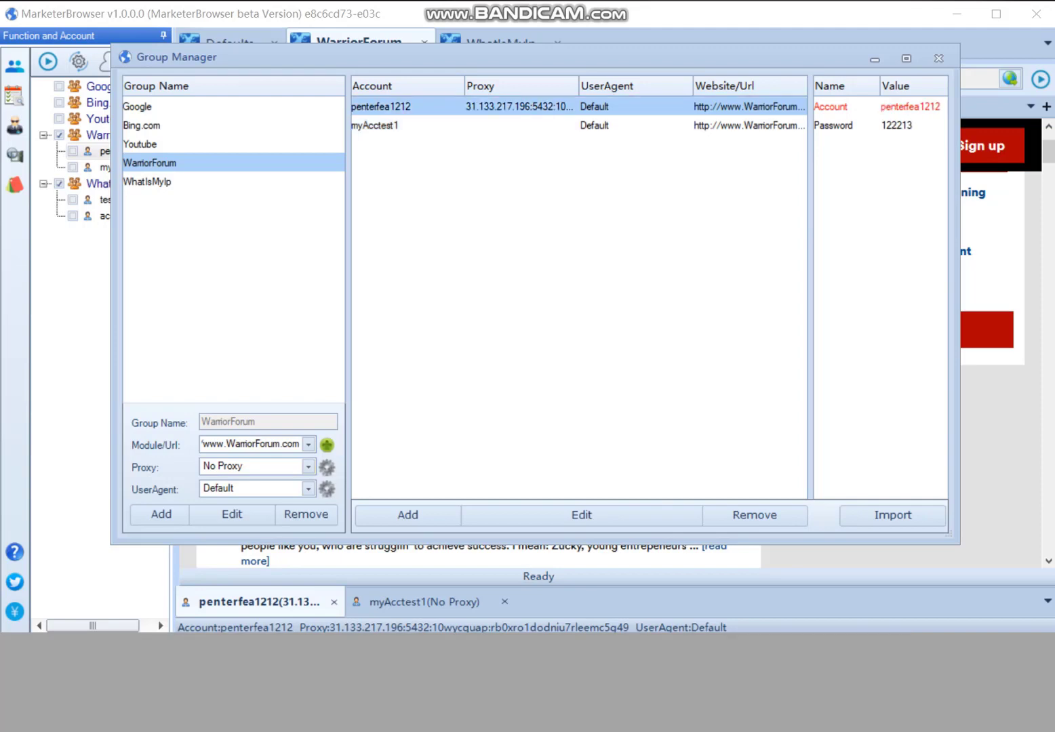
# - Bind the 107.167.86.18:5432 proxy to the second WarriorForum account, save it and close the Group Manager
pyautogui.click(488, 125)
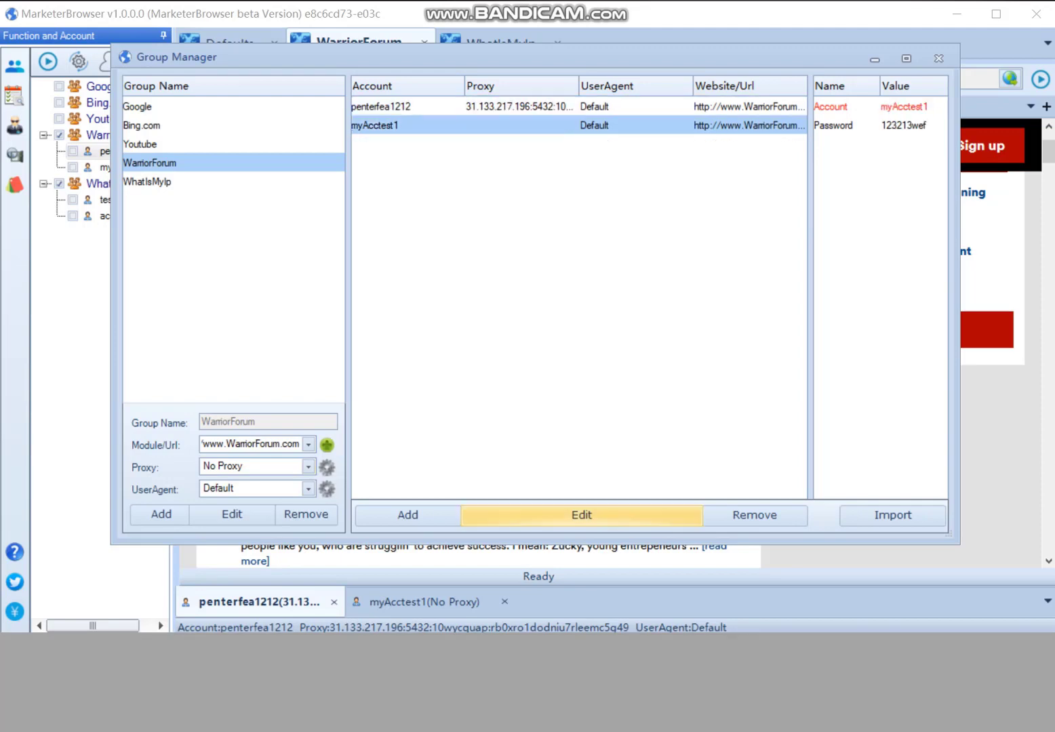
pyautogui.click(581, 515)
pyautogui.click(581, 514)
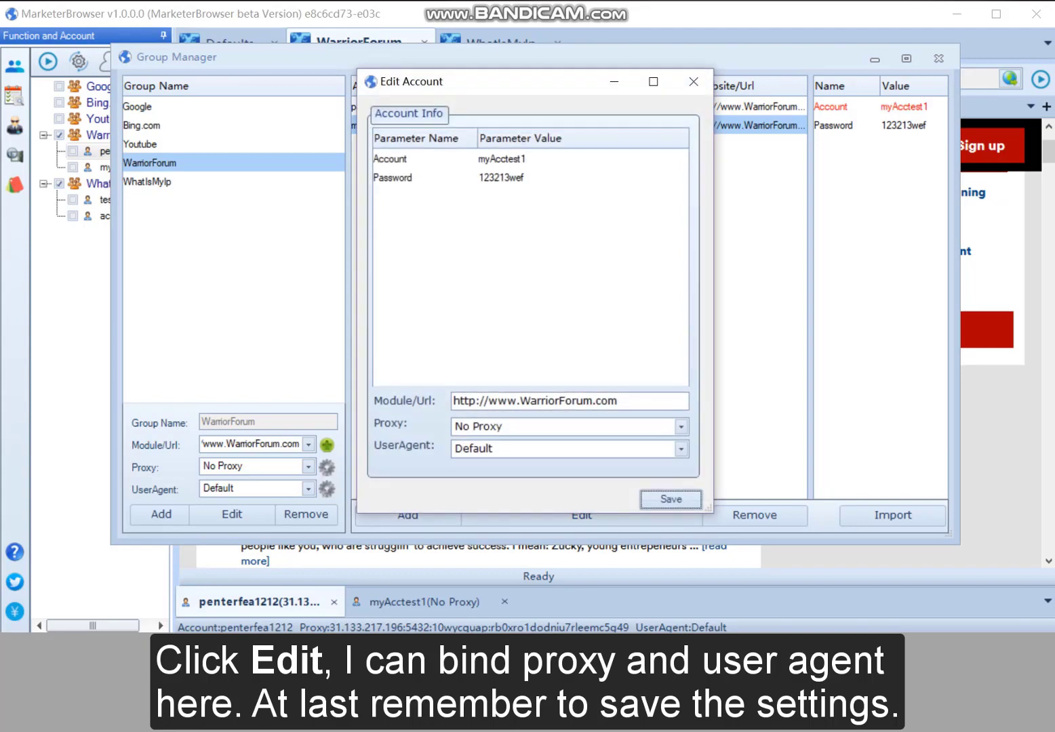
pyautogui.click(680, 426)
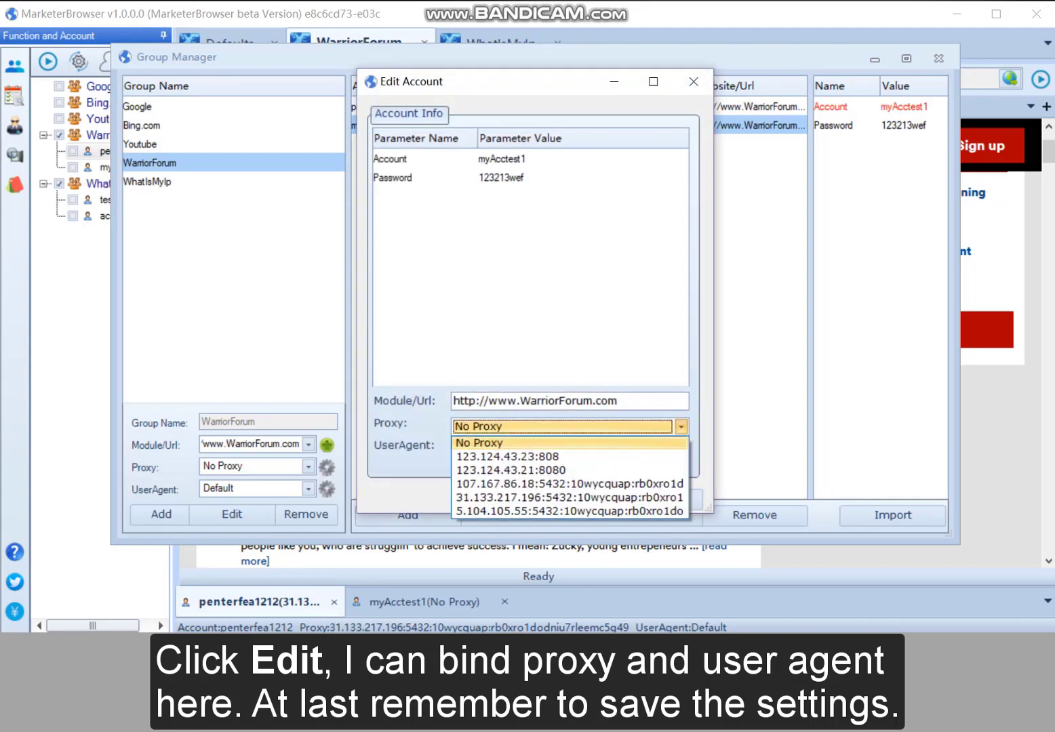
pyautogui.click(569, 483)
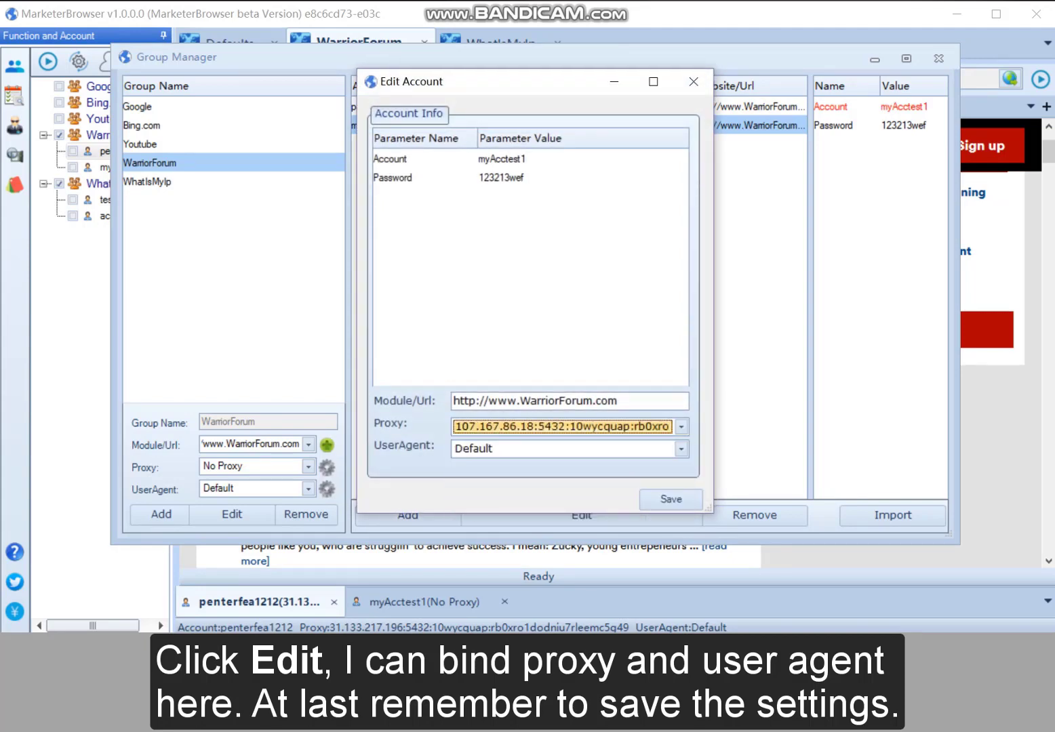
pyautogui.click(671, 499)
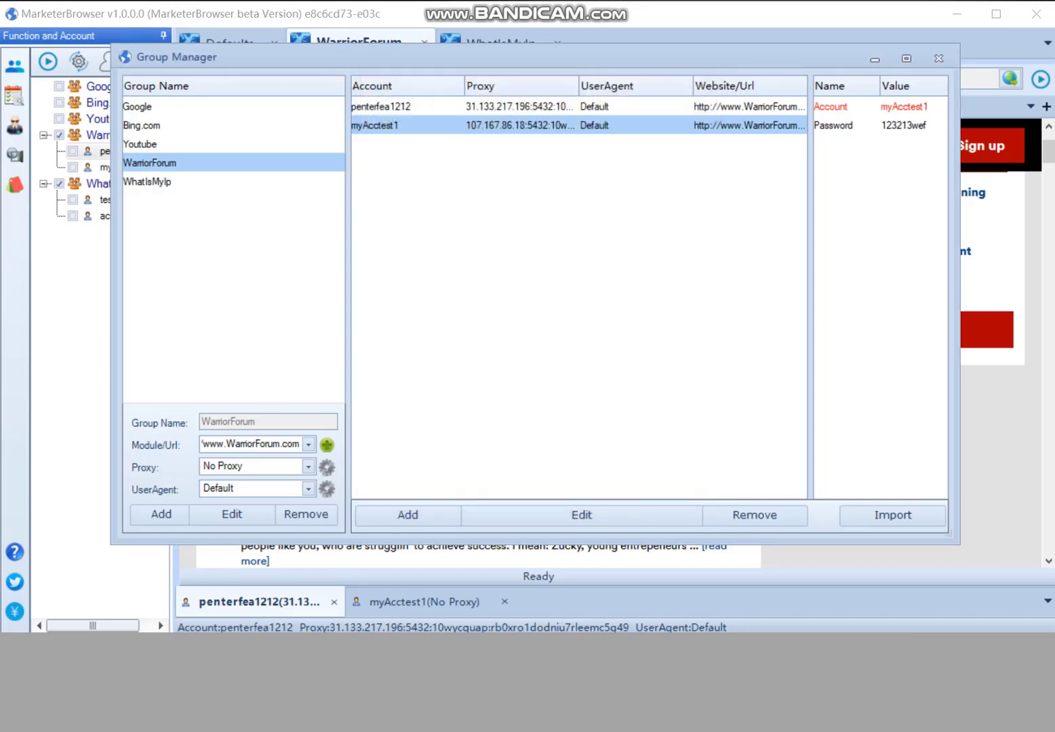
pyautogui.click(938, 57)
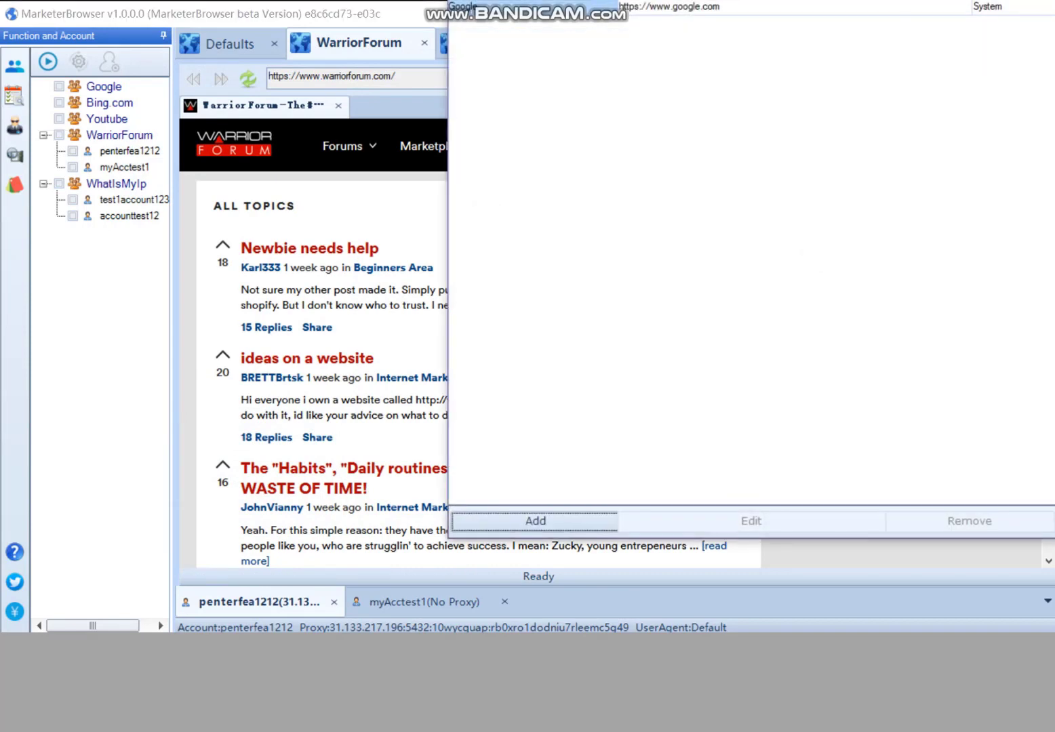
# - View the Create Module window from the Module Manager, resizing it to fit, and close both without adding a module
pyautogui.moveTo(649, 0); pyautogui.dragTo(422, 39)
pyautogui.click(309, 590)
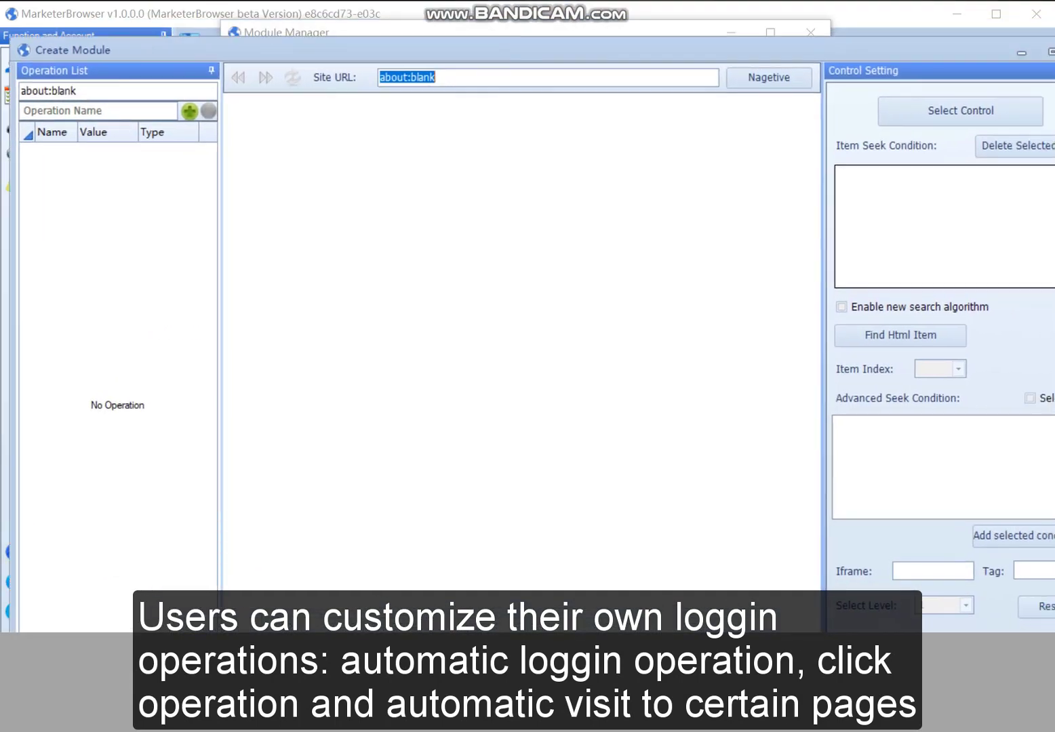
pyautogui.moveTo(1054, 632); pyautogui.dragTo(1008, 567)
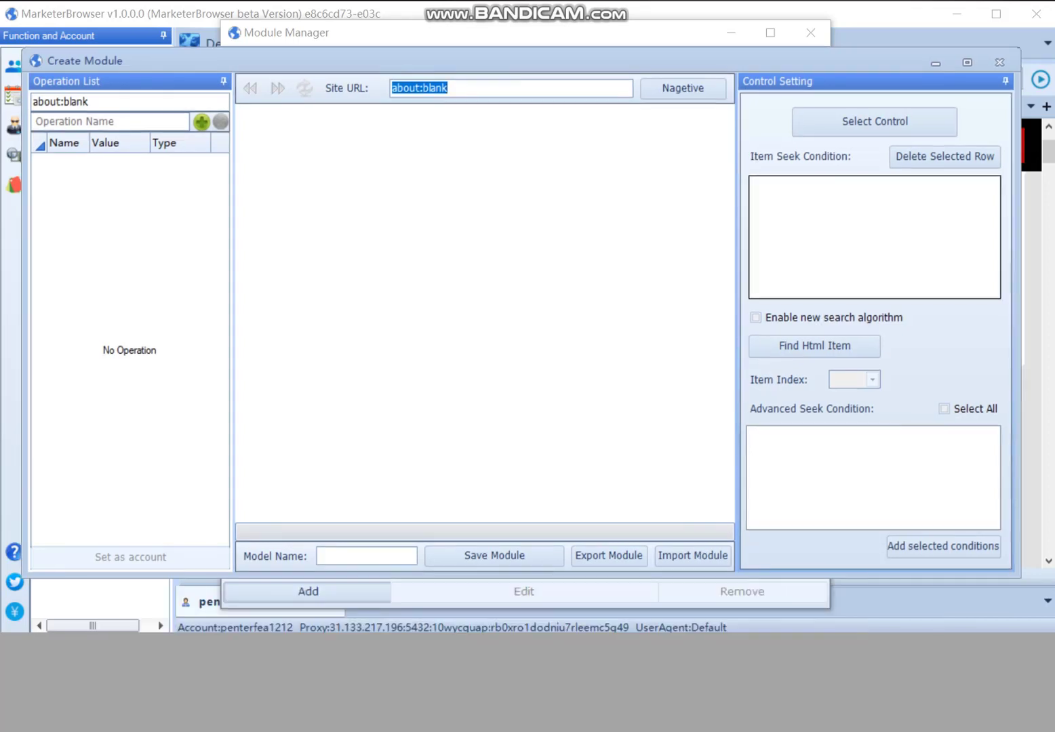
pyautogui.click(999, 61)
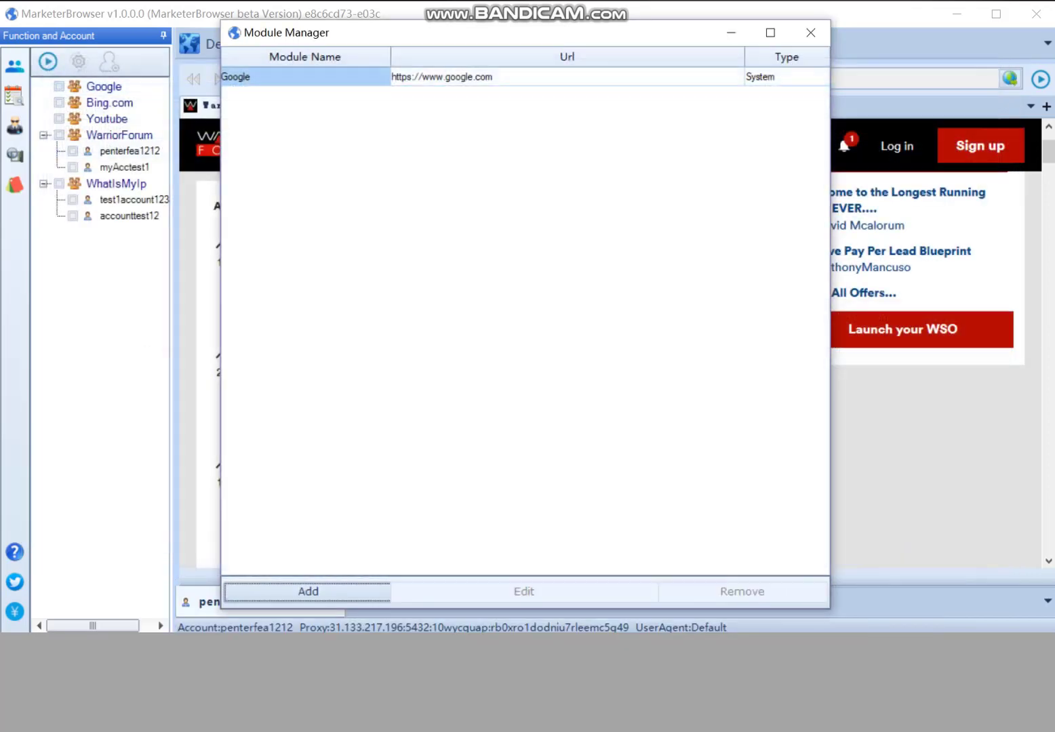
pyautogui.click(810, 32)
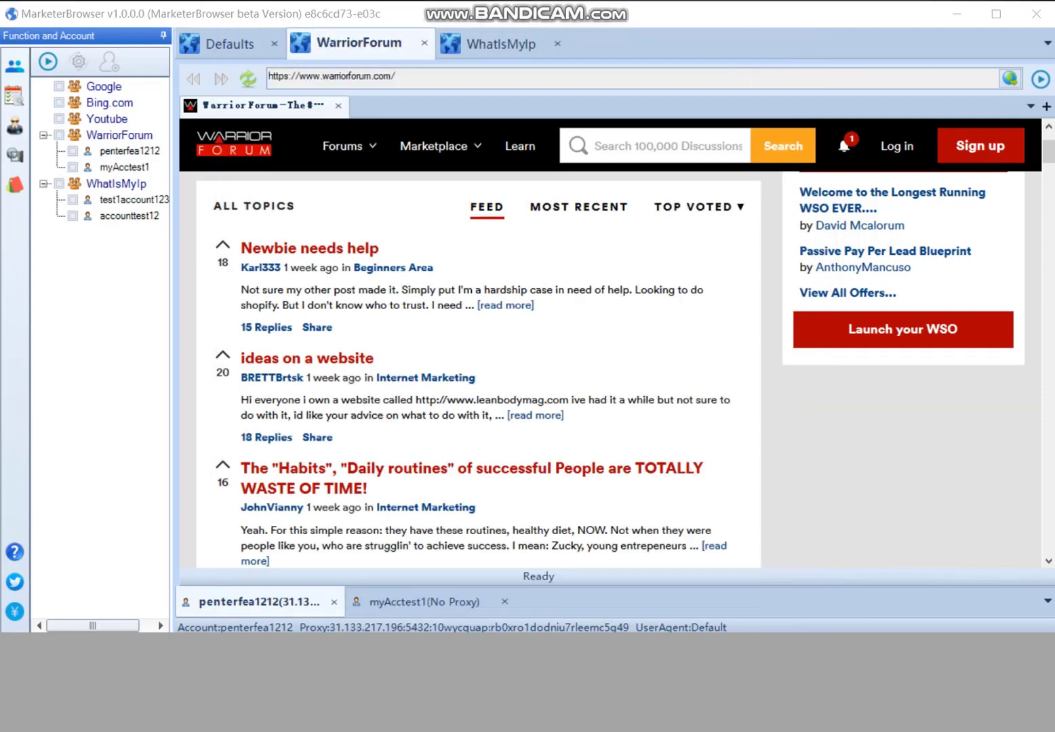
# - Open the Proxy manager and examine which groups and accounts use the 107.167.86.18 and 31.133.217.196 proxies
pyautogui.click(15, 155)
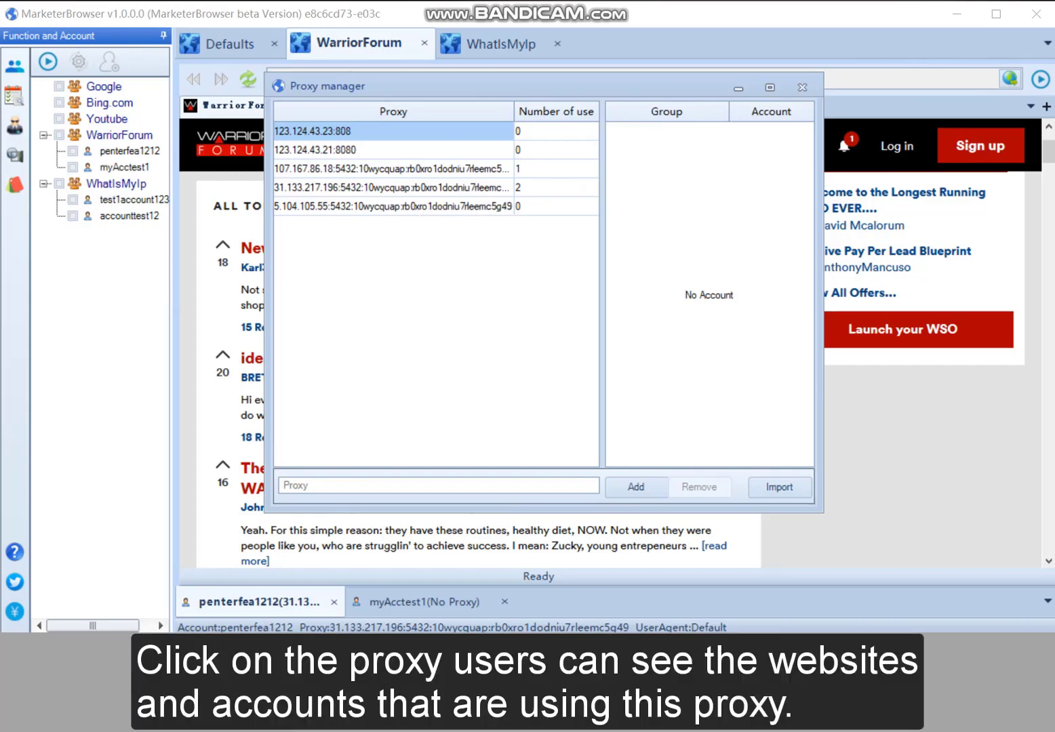
pyautogui.click(393, 169)
pyautogui.click(556, 187)
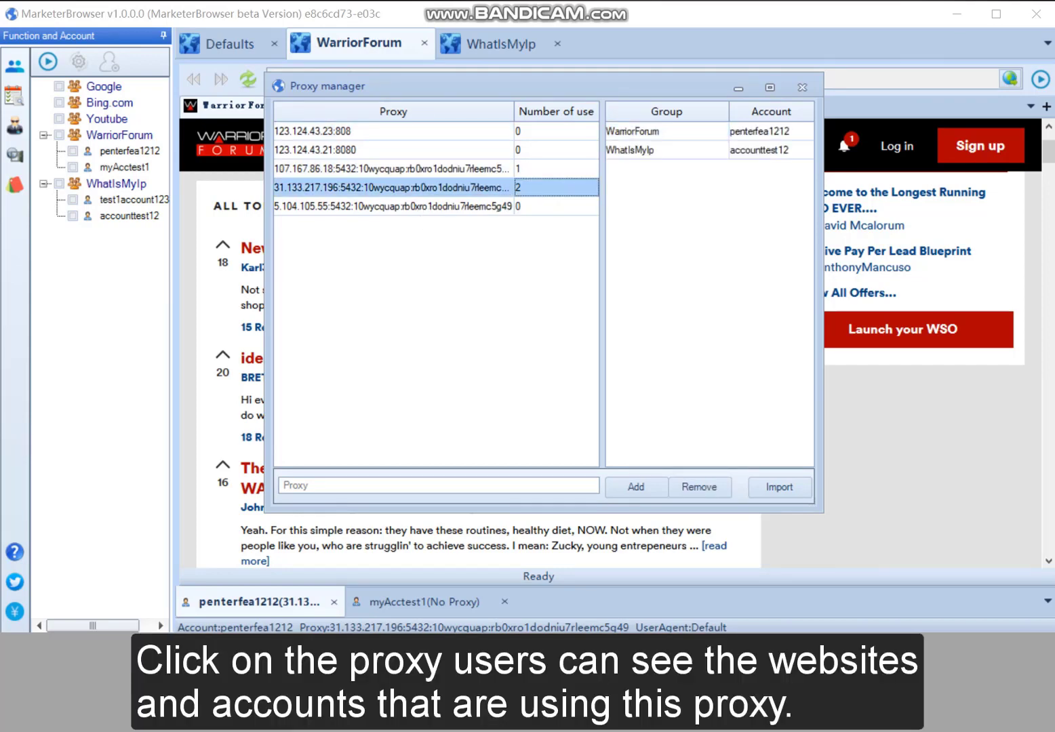
pyautogui.click(666, 150)
pyautogui.click(666, 131)
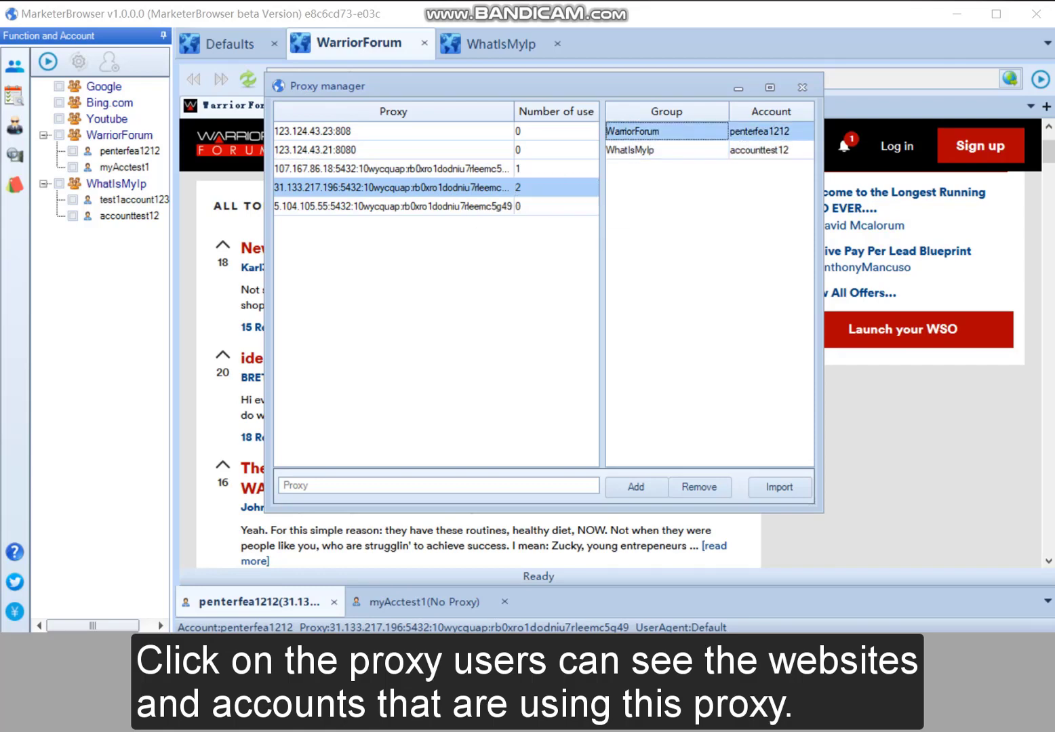
pyautogui.click(666, 150)
pyautogui.click(666, 131)
pyautogui.click(667, 150)
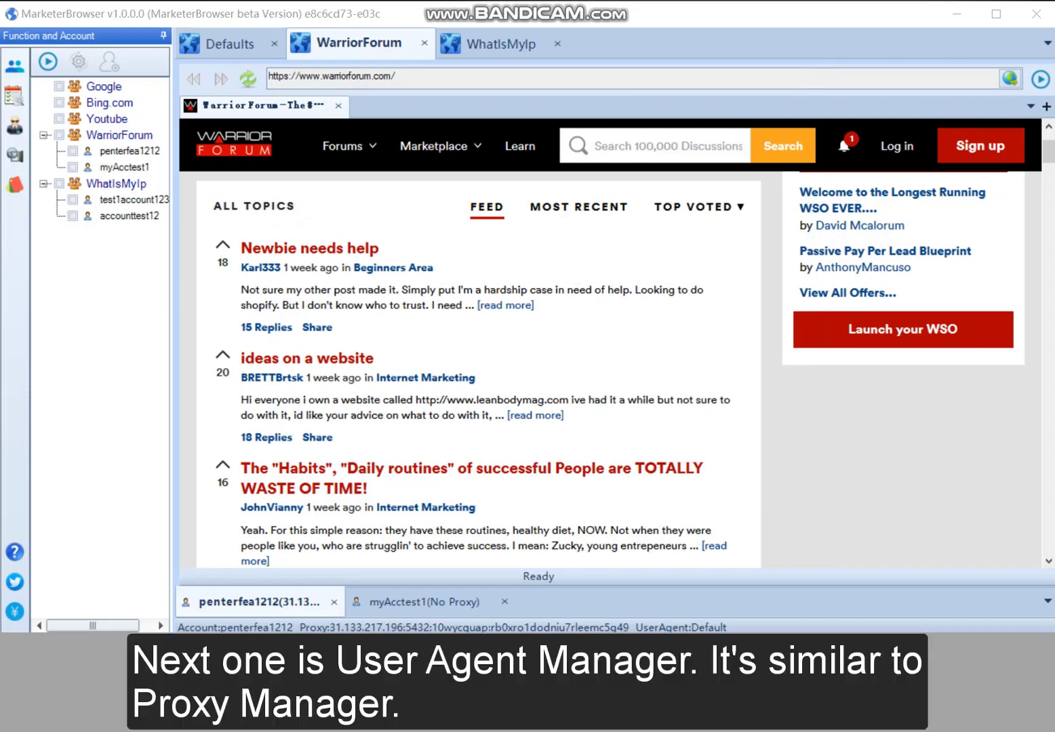
# - Open the UserAgent Manager, view its user agents and entry fields, and close it without adding one
pyautogui.click(14, 125)
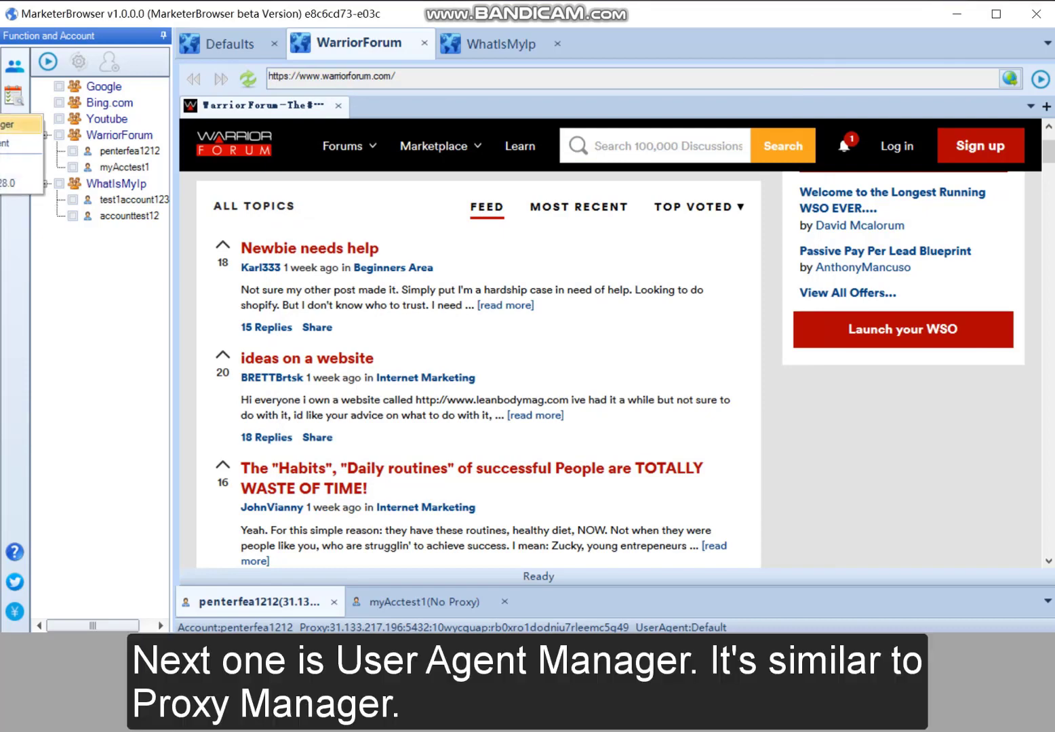
pyautogui.click(19, 125)
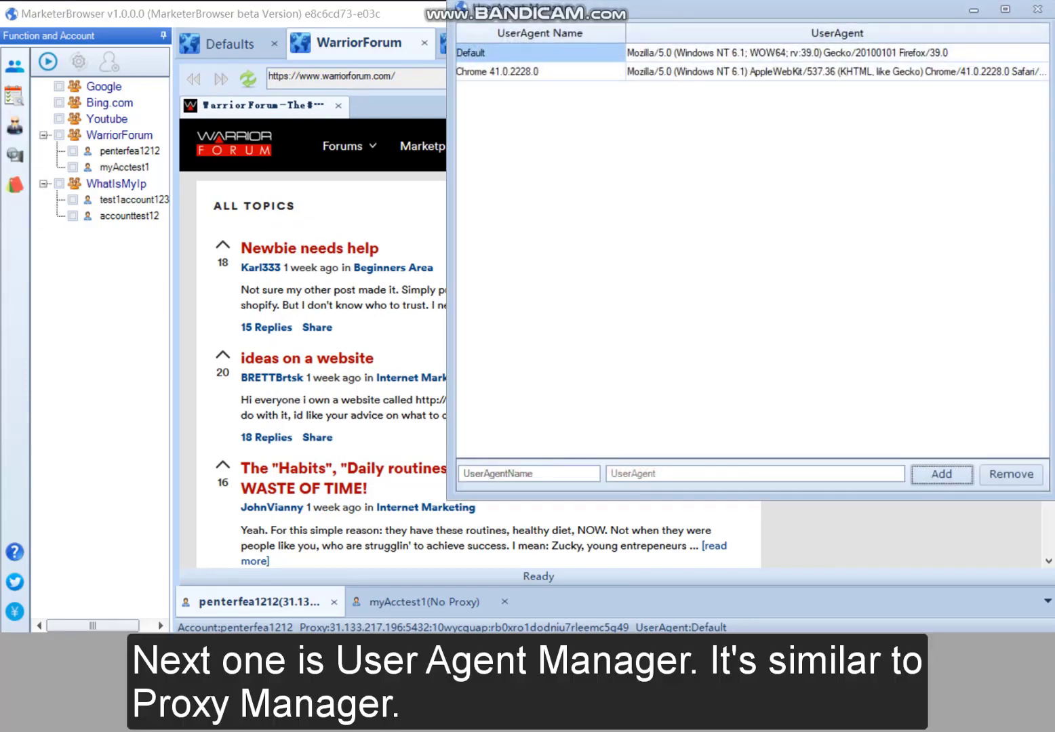
pyautogui.moveTo(589, 18); pyautogui.dragTo(366, 72)
pyautogui.click(305, 528)
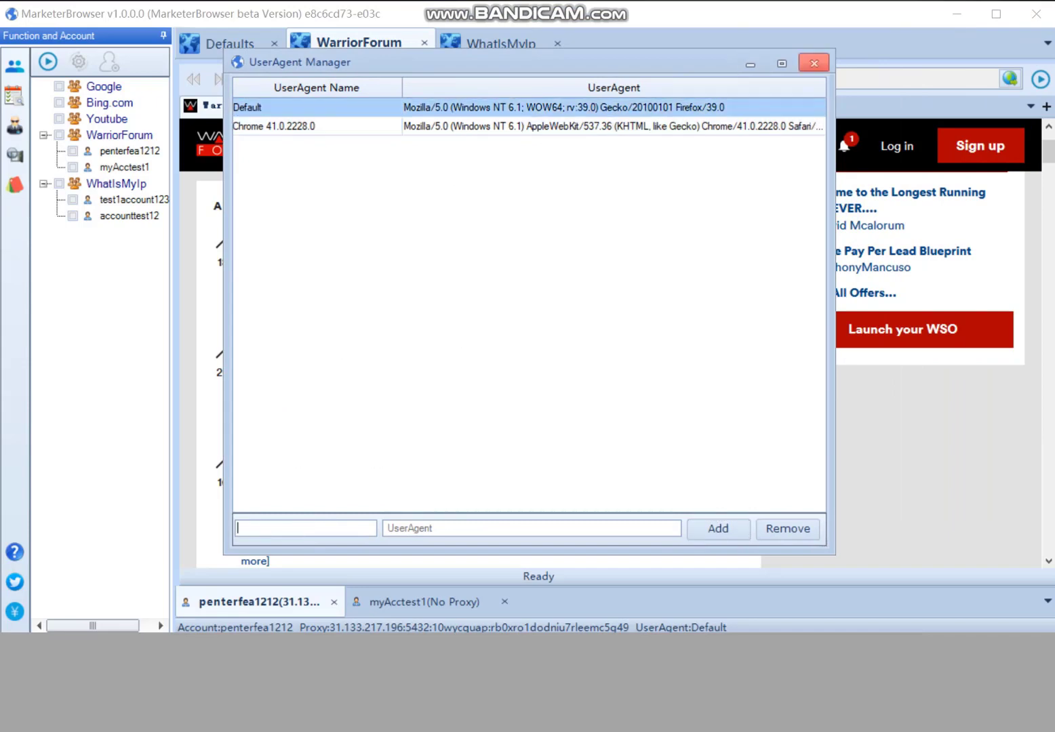
pyautogui.click(813, 63)
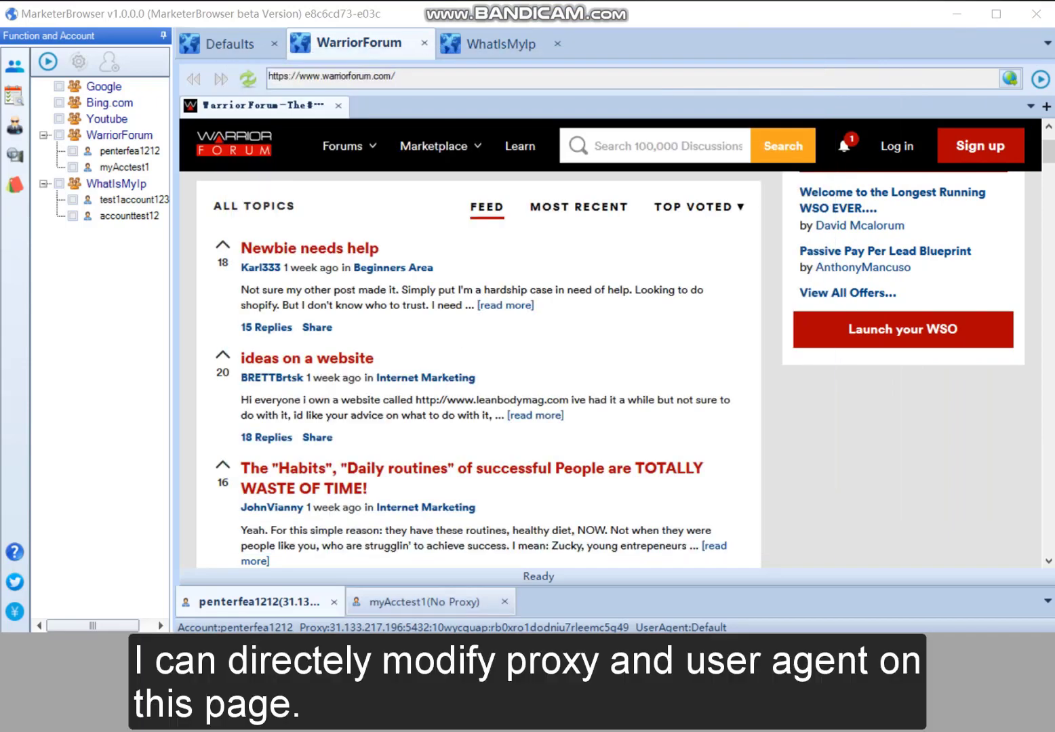
# - Bind the 31.133.217.196:5432 proxy and the Chrome 41.0.2228.0 user agent to the second WarriorForum account's page
pyautogui.click(421, 602)
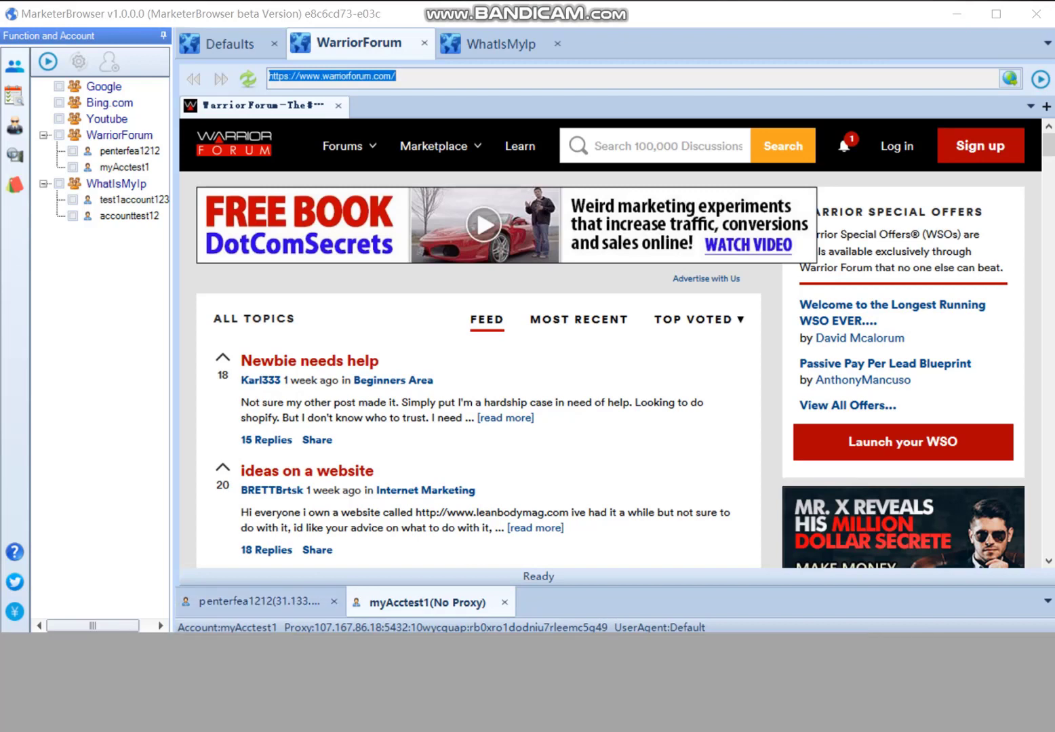
pyautogui.moveTo(318, 439)
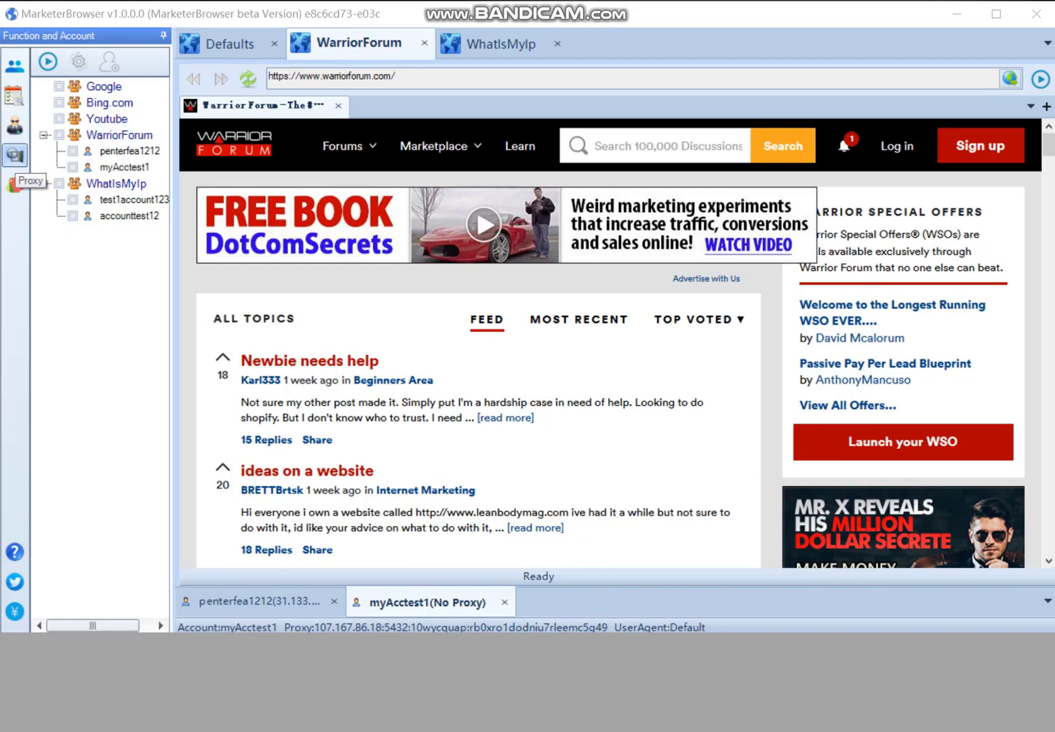
pyautogui.click(15, 155)
pyautogui.click(95, 269)
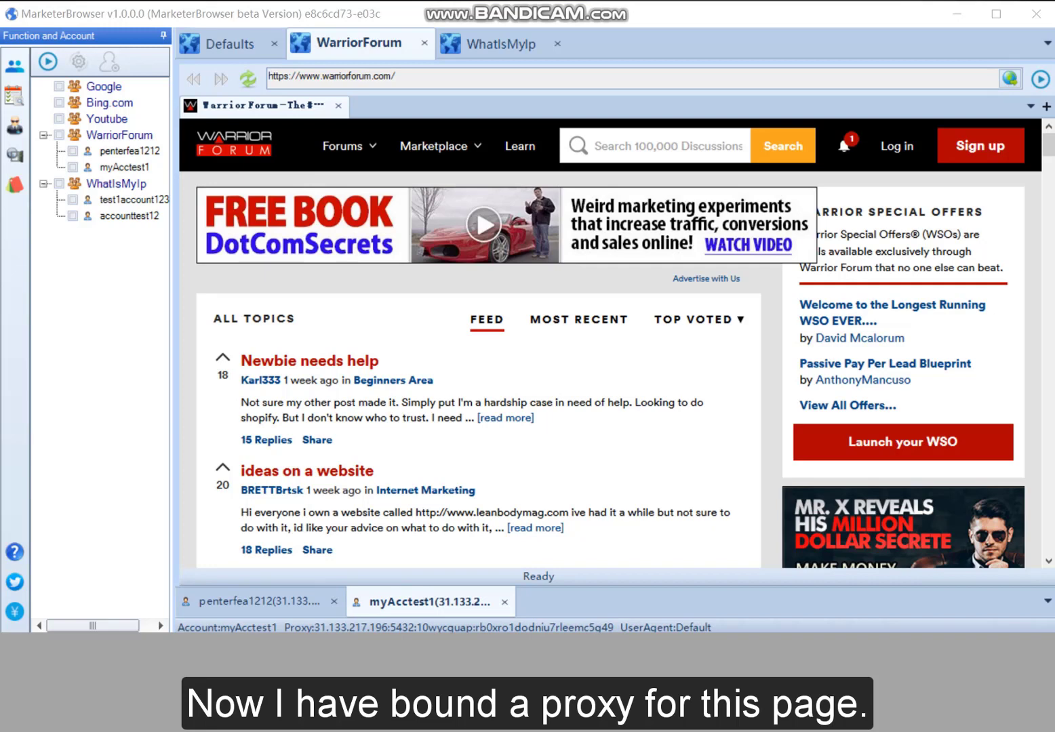
pyautogui.click(13, 154)
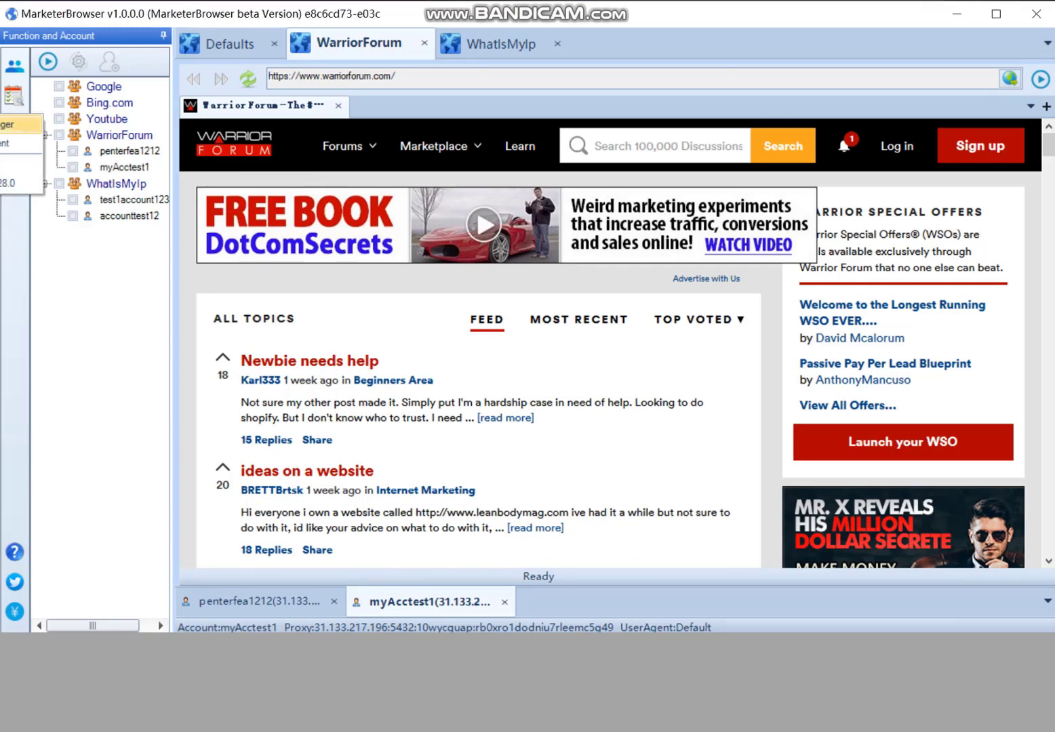
pyautogui.click(20, 183)
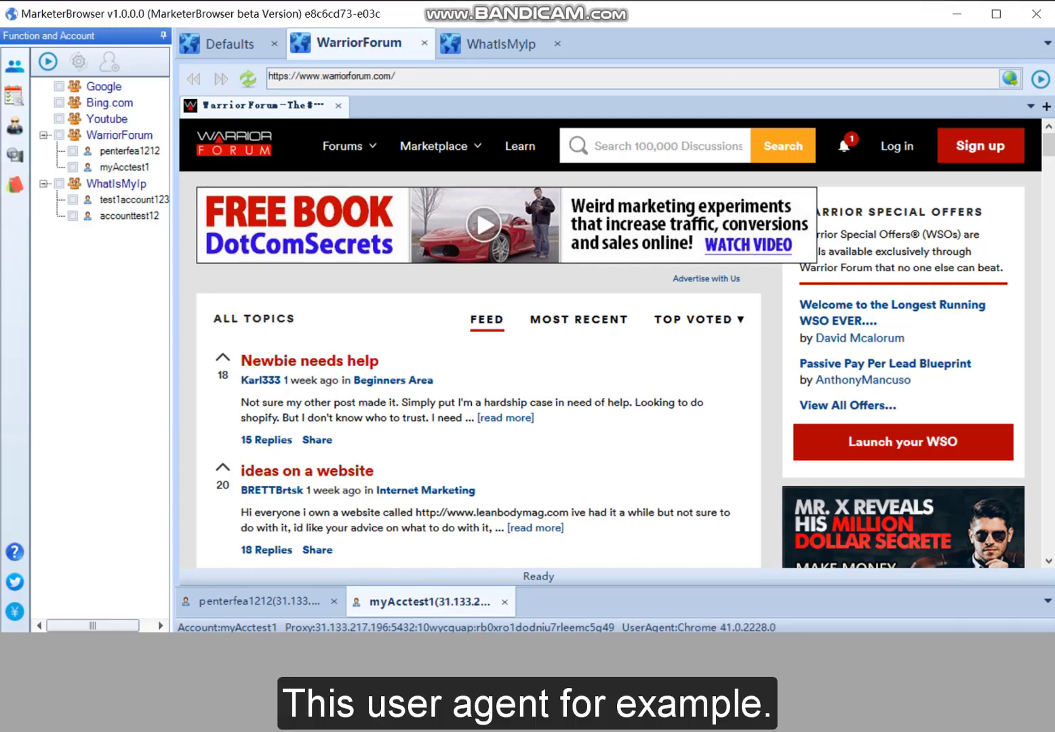
# - Compare the two WarriorForum account pages again and switch to the Defaults group page
pyautogui.click(260, 602)
pyautogui.click(430, 601)
pyautogui.click(229, 44)
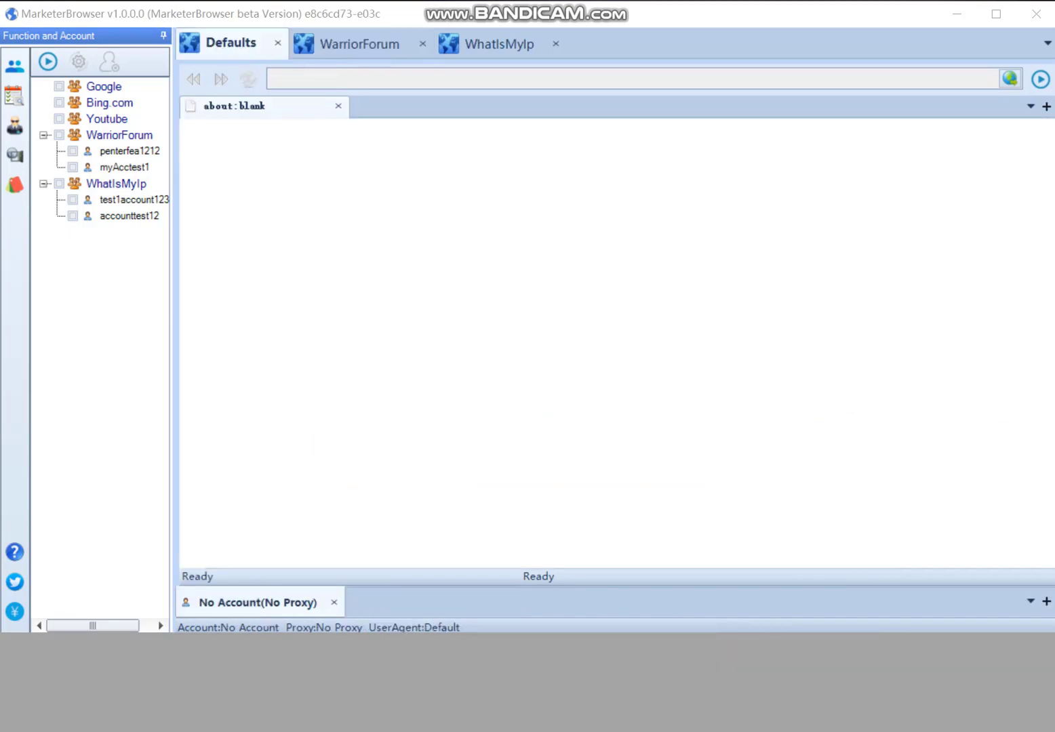